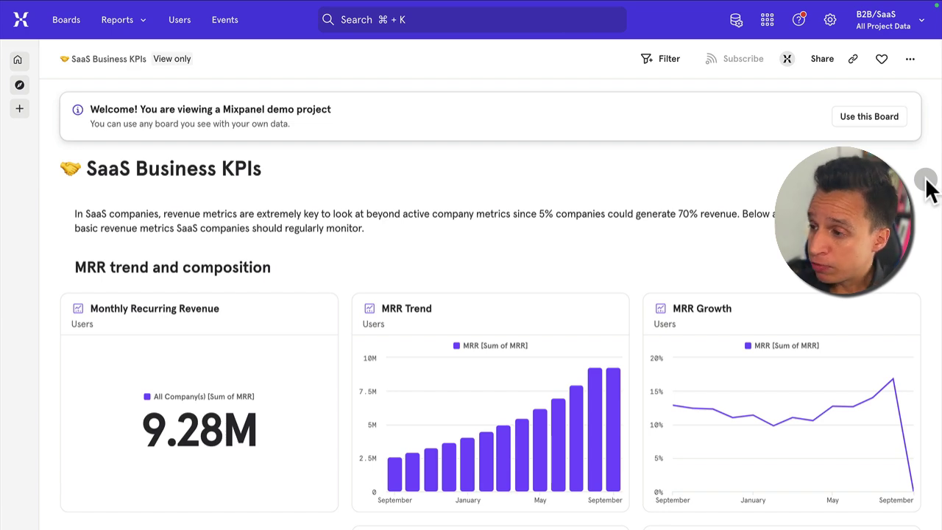
Scroll down to Churn + Retention, then highlight and clear its description text.
scroll(344, 216, down, 3)
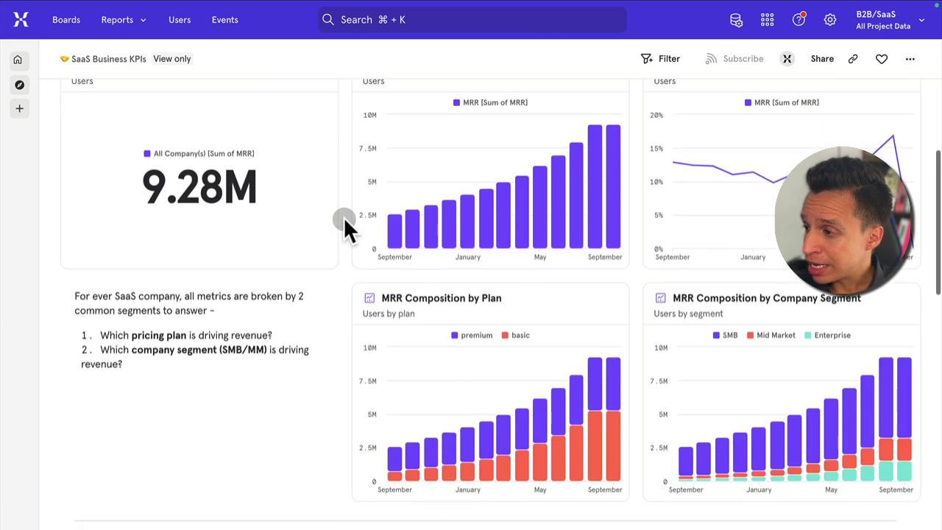
scroll(344, 216, down, 10)
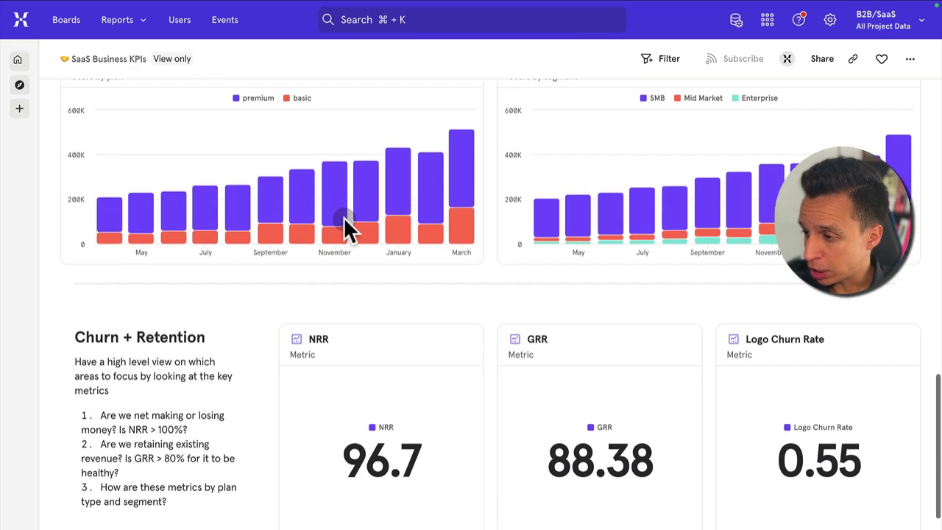
scroll(343, 217, down, 1)
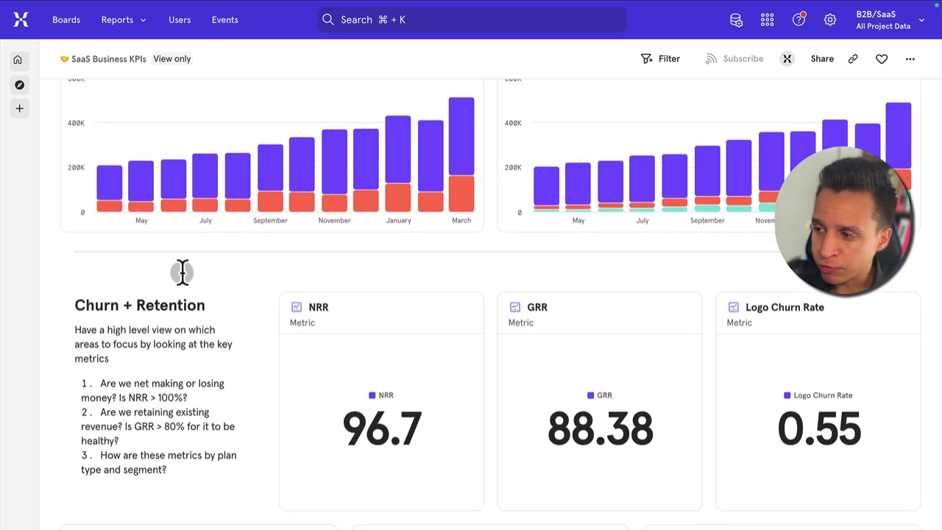
scroll(182, 293, down, 1)
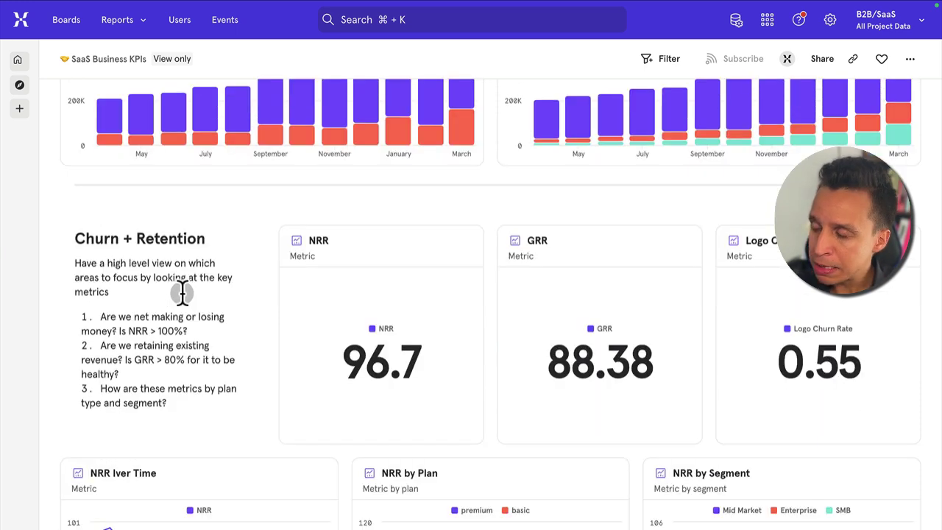
drag(76, 237, 190, 351)
click(184, 345)
Highlight and clear the first NRR question, leaving NRR 96.7, GRR 88.38 and Logo Churn 0.55 visible.
scroll(151, 337, down, 1)
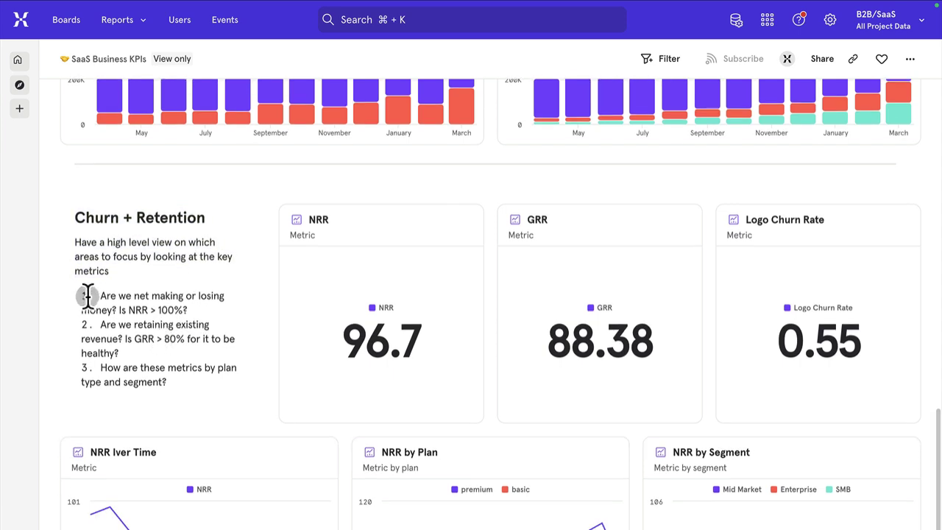
drag(89, 296, 211, 316)
scroll(99, 327, up, 1)
click(101, 331)
scroll(107, 337, up, 1)
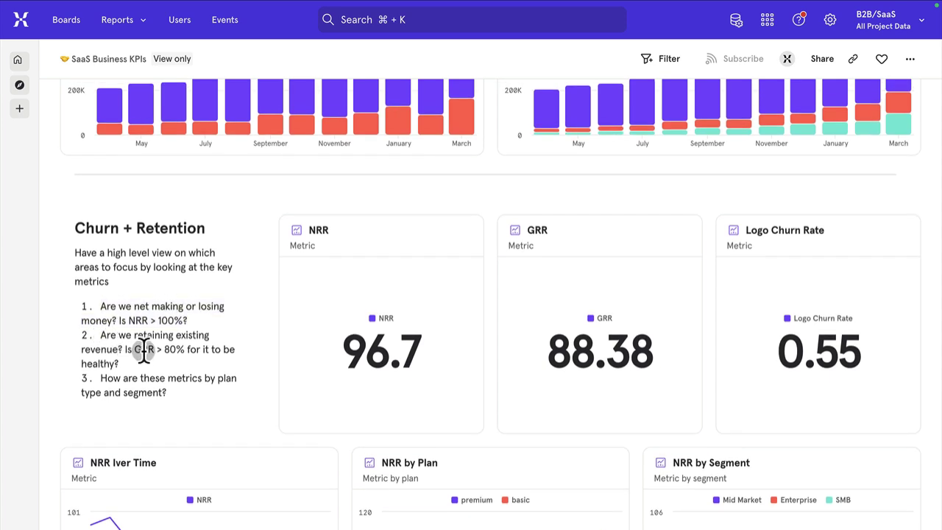
scroll(174, 353, down, 1)
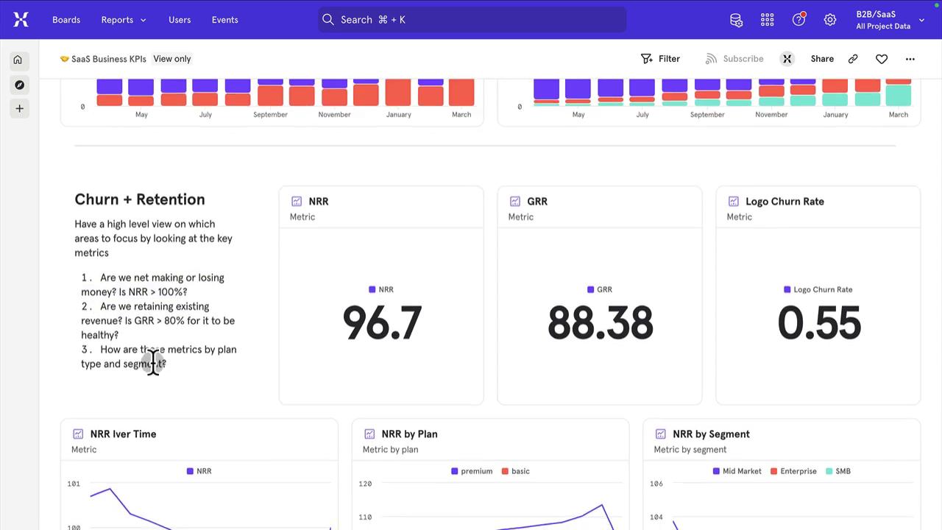
scroll(74, 235, down, 1)
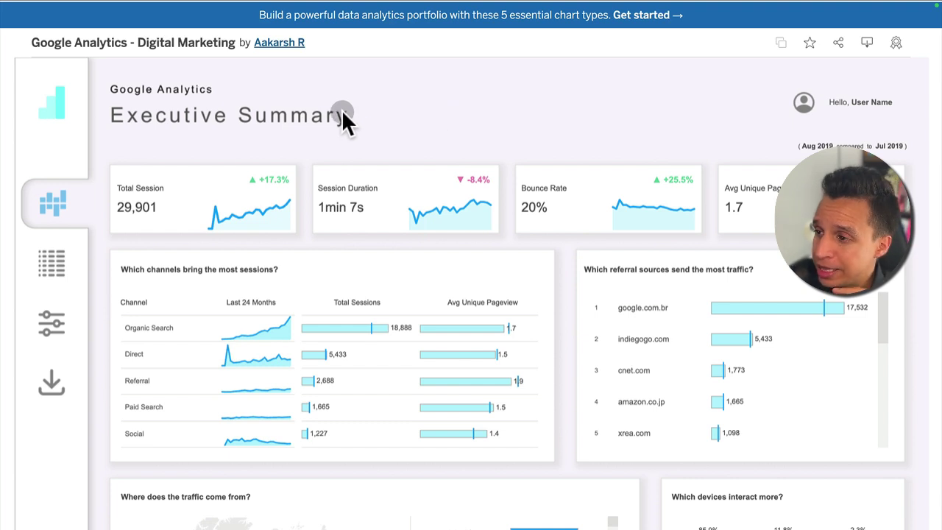
scroll(273, 112, down, 3)
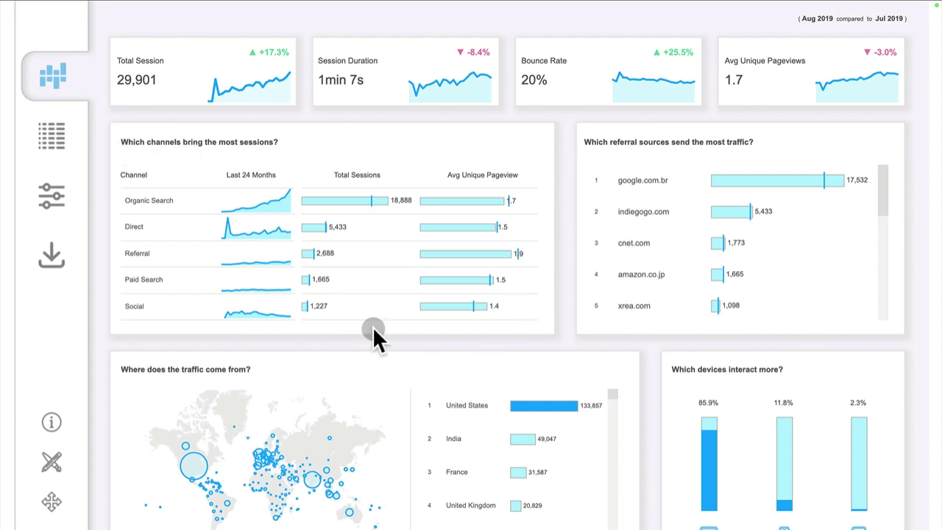
scroll(254, 248, up, 1)
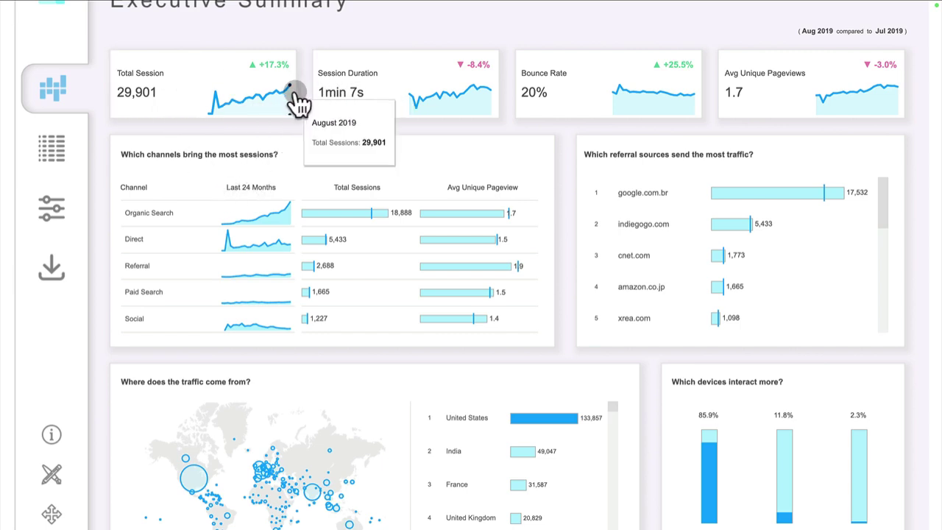
scroll(620, 228, down, 3)
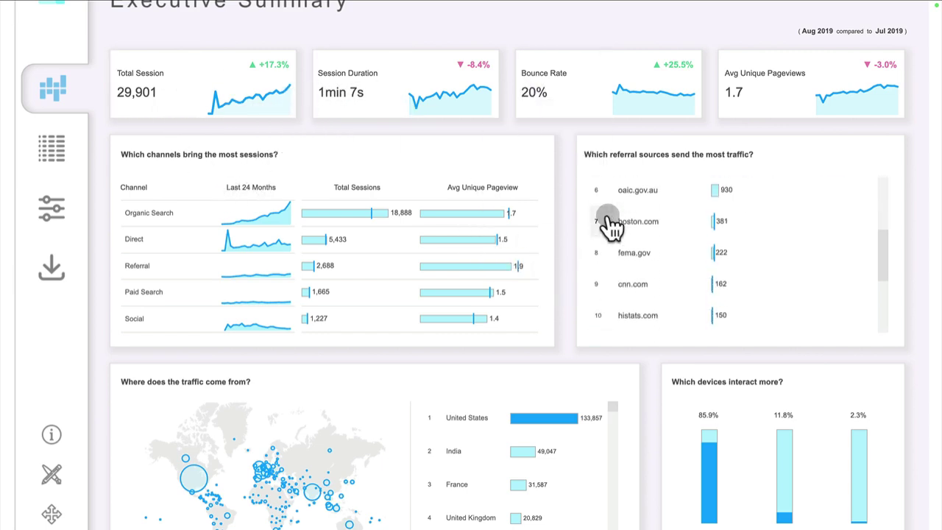
scroll(551, 248, up, 3)
scroll(454, 293, down, 4)
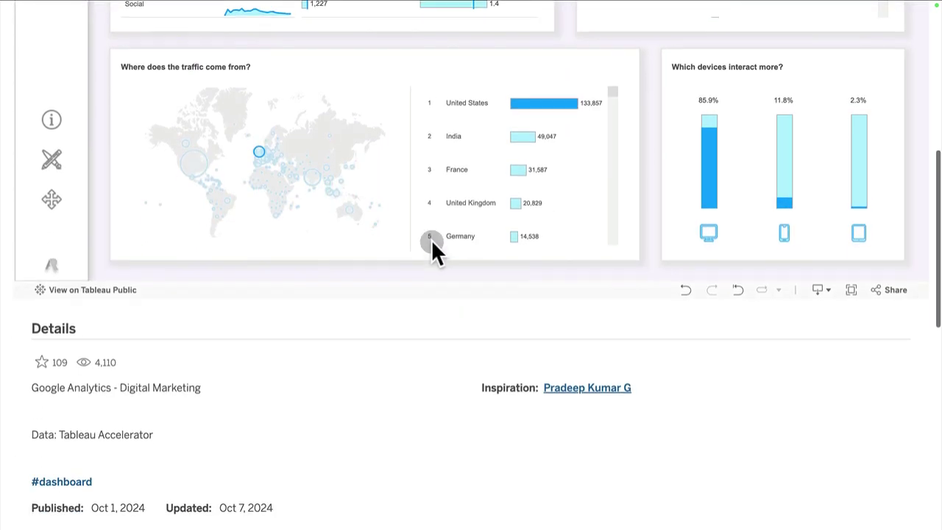
scroll(330, 218, up, 2)
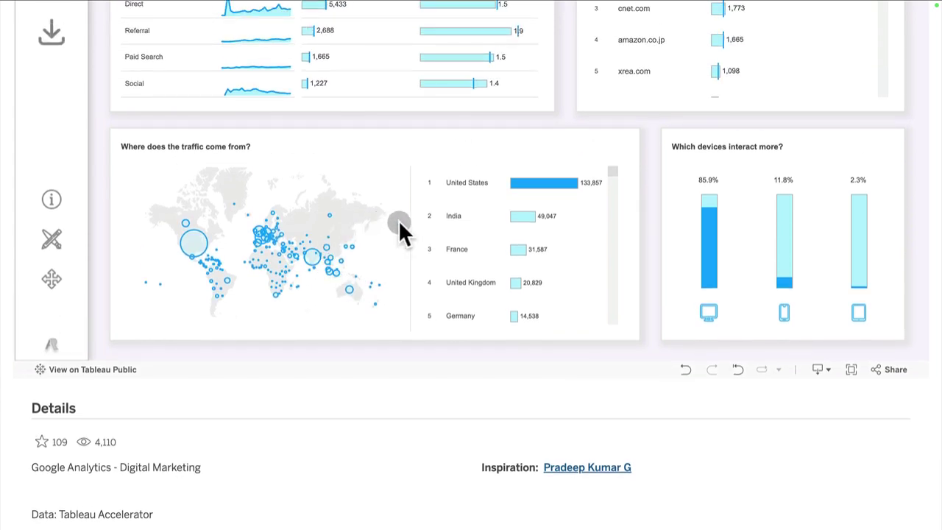
scroll(405, 228, up, 4)
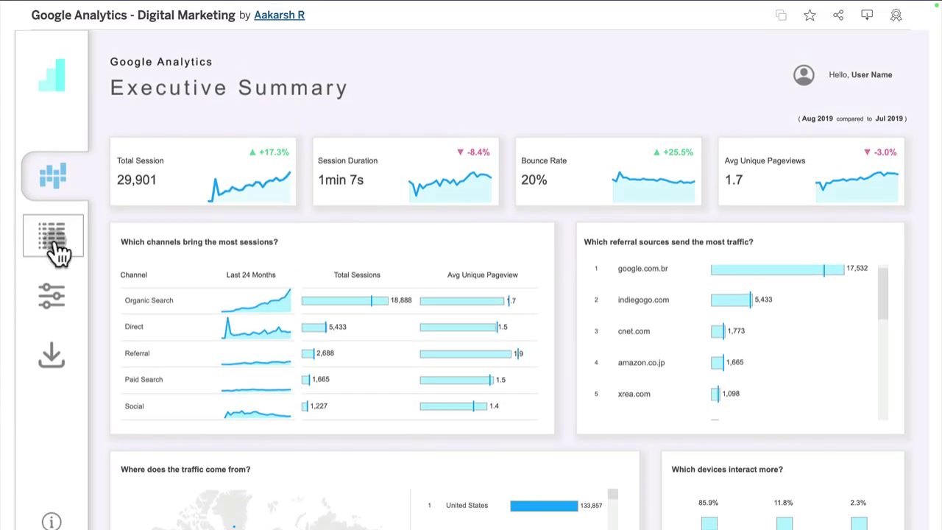
click(55, 244)
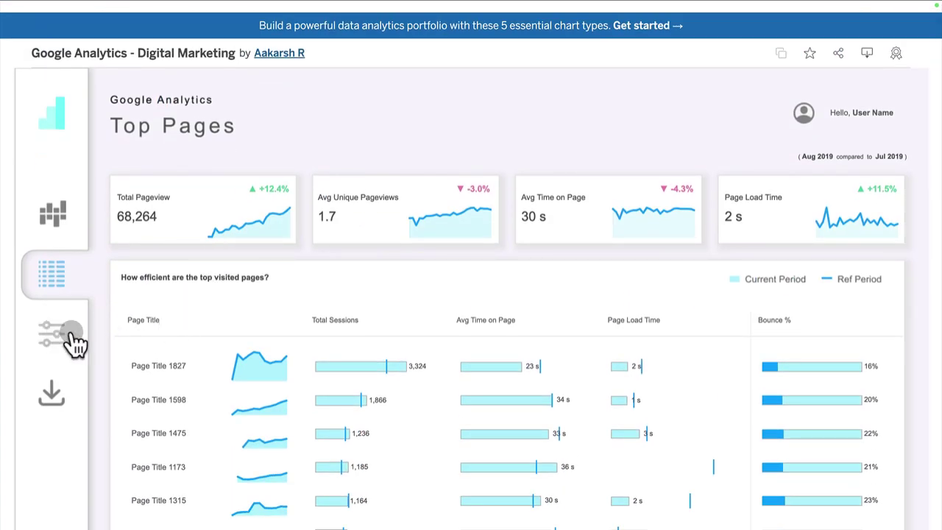
click(63, 337)
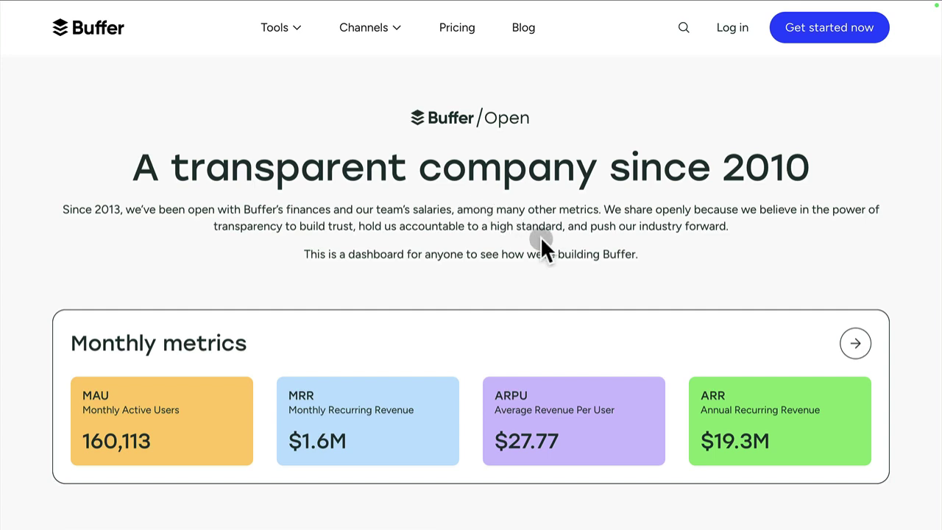
Scroll past Monthly metrics to Shareholder updates and Our transparent salaries.
scroll(540, 236, down, 1)
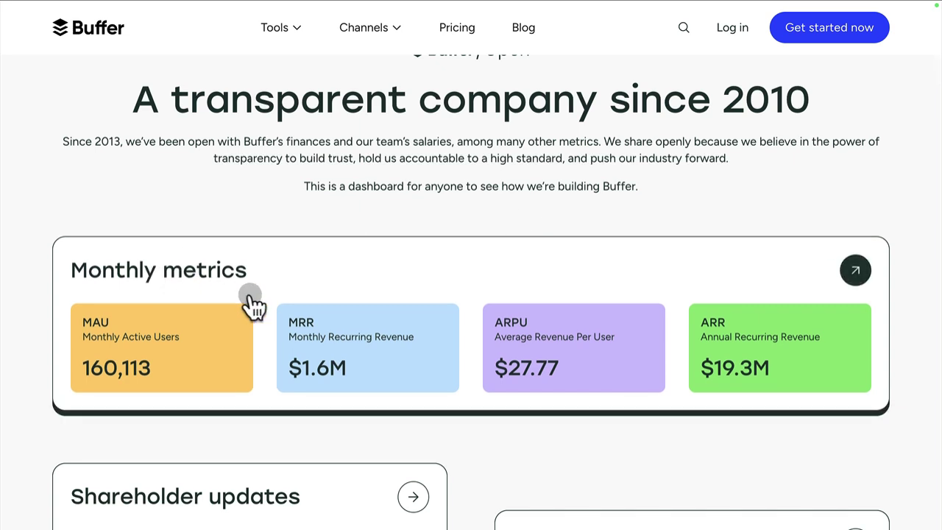
scroll(239, 309, down, 1)
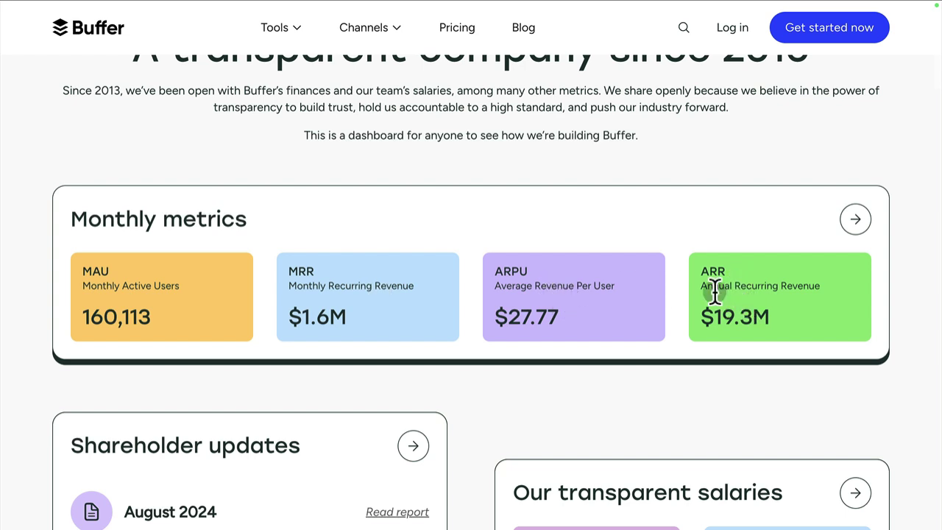
Open the full metrics page and show the MRR chart, then MRR Movements as stacked bars.
click(856, 226)
scroll(656, 235, down, 2)
scroll(655, 233, down, 1)
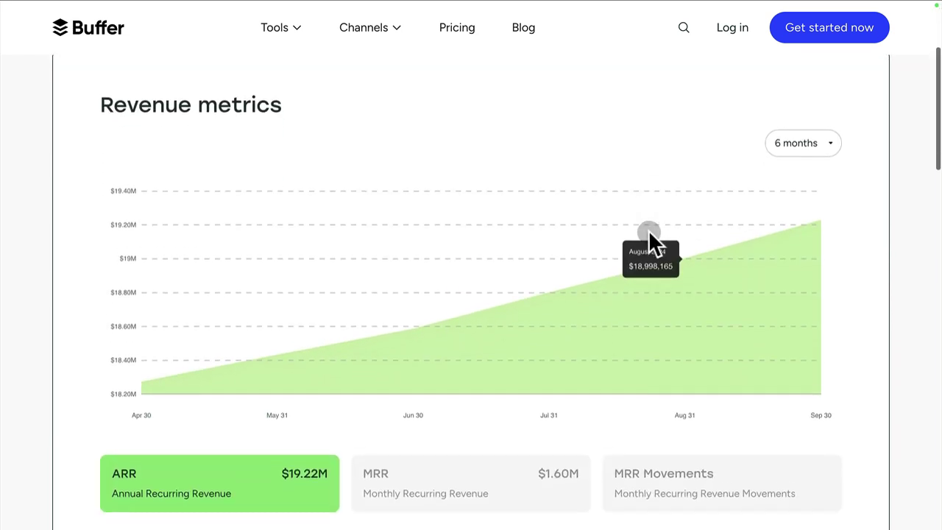
click(410, 484)
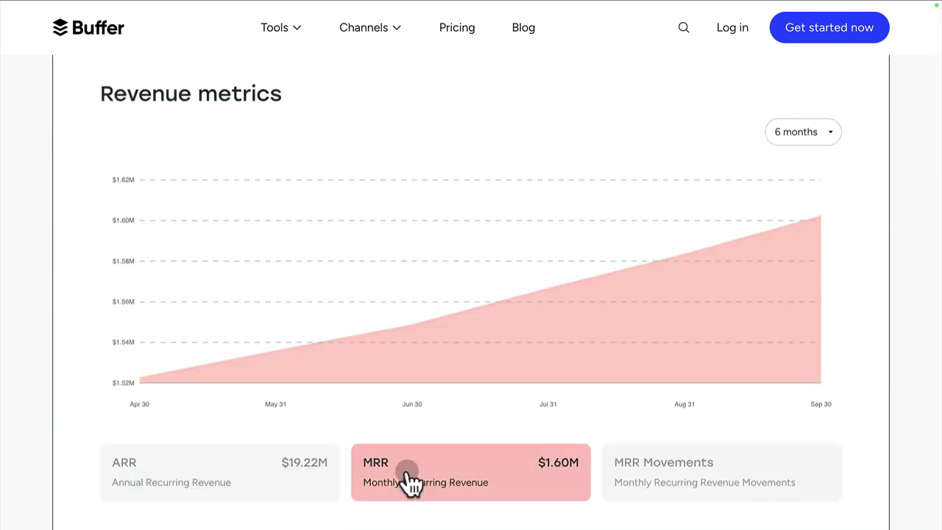
click(727, 498)
Cycle the customer chart through ARPU and LTV to Customer Churn, shown over 1 year.
scroll(551, 311, up, 1)
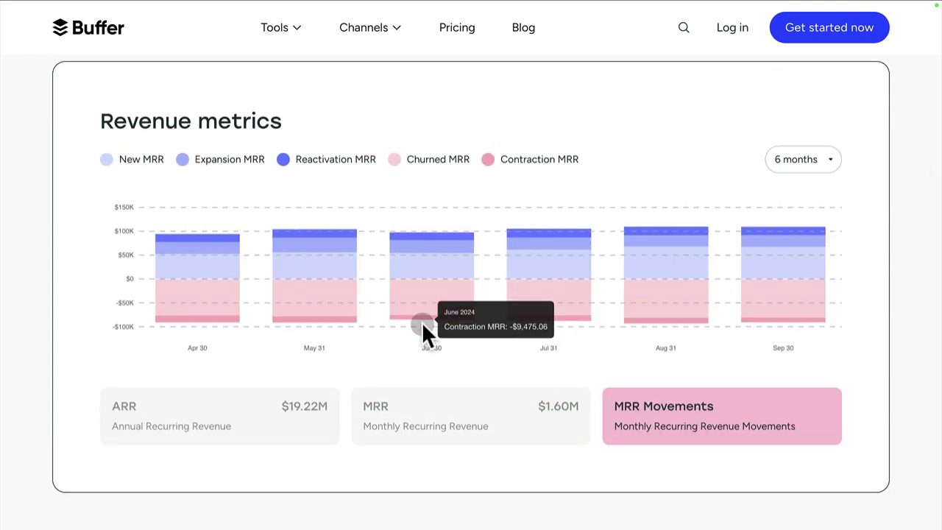
scroll(447, 355, down, 7)
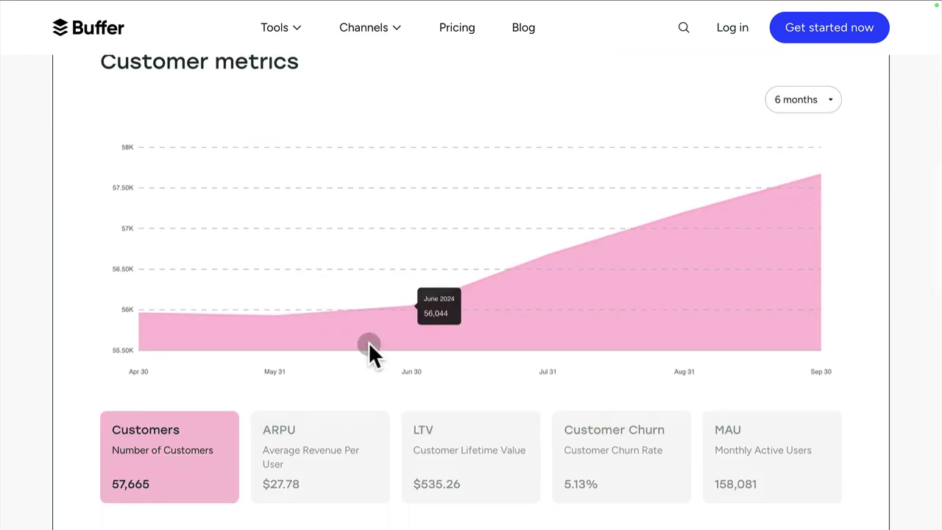
scroll(344, 339, up, 1)
click(323, 496)
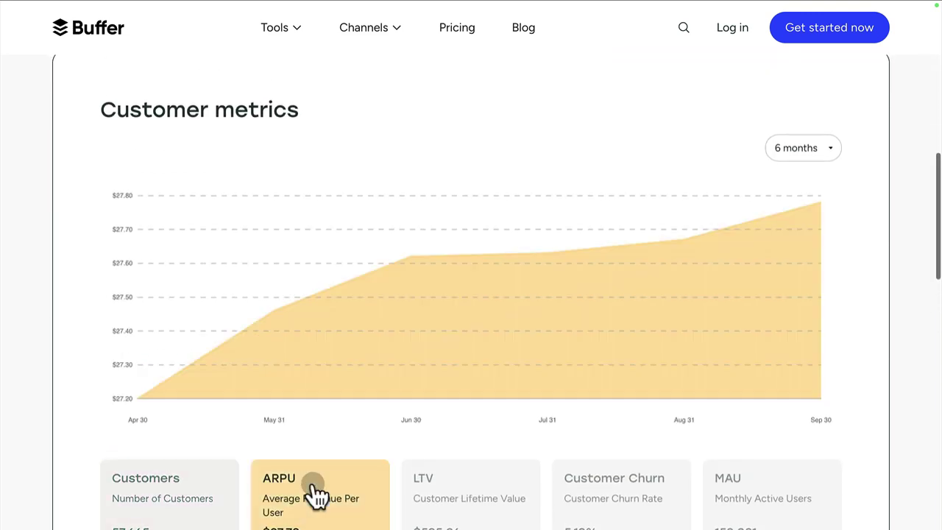
click(458, 508)
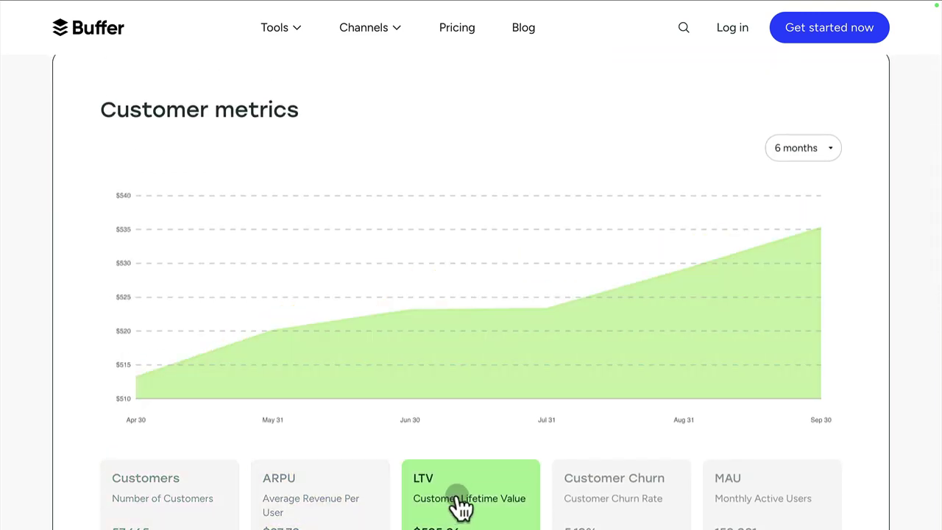
click(620, 507)
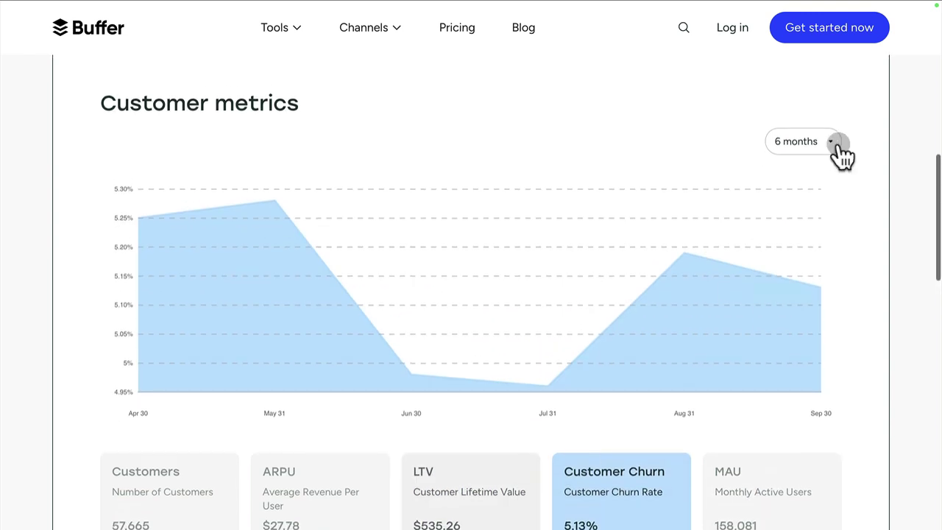
click(830, 142)
click(795, 158)
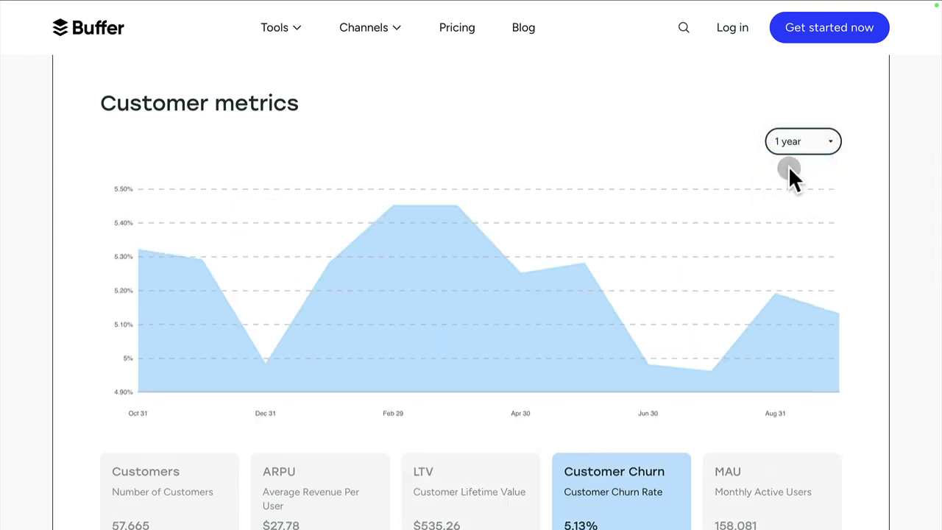
Show Buffer.com Visits, then Trial Starts, in the Marketing metrics chart.
scroll(679, 250, down, 8)
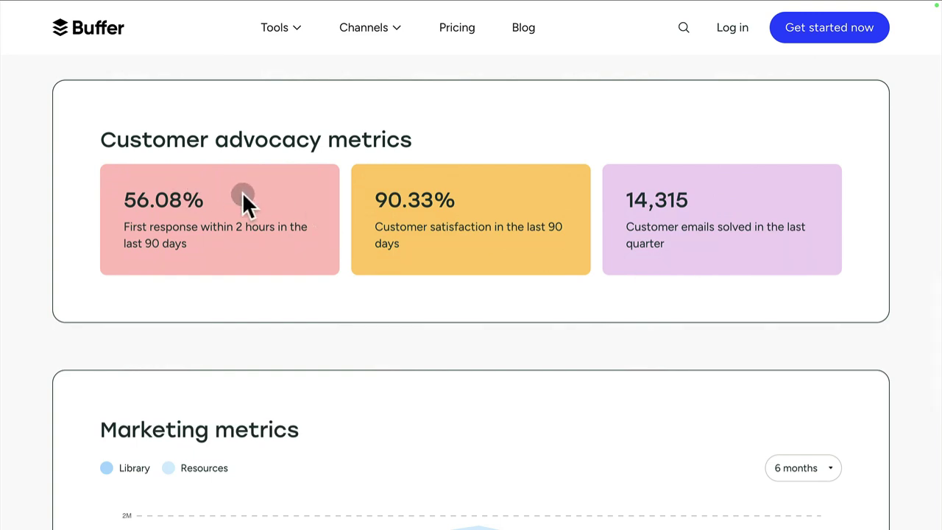
scroll(274, 205, down, 5)
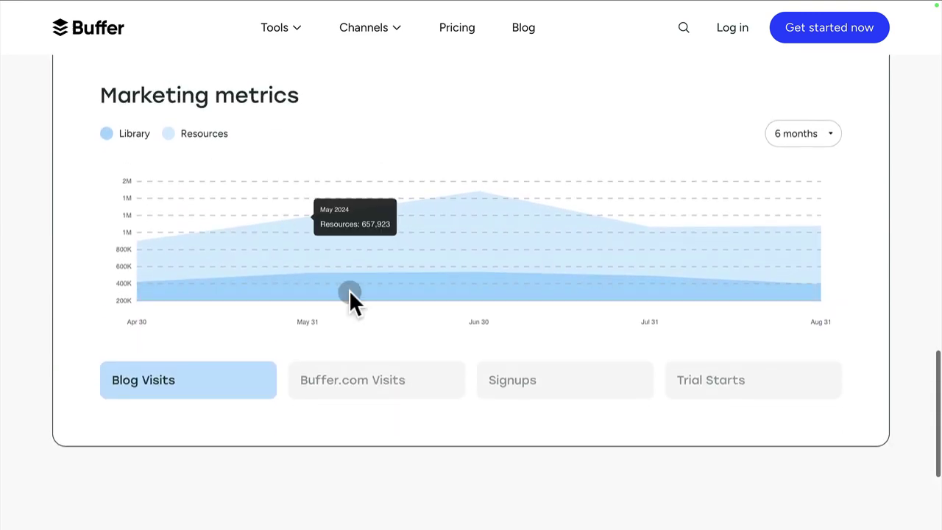
click(397, 384)
click(670, 372)
Go back to the Buffer Open overview with Shareholder updates and salaries.
scroll(417, 267, up, 15)
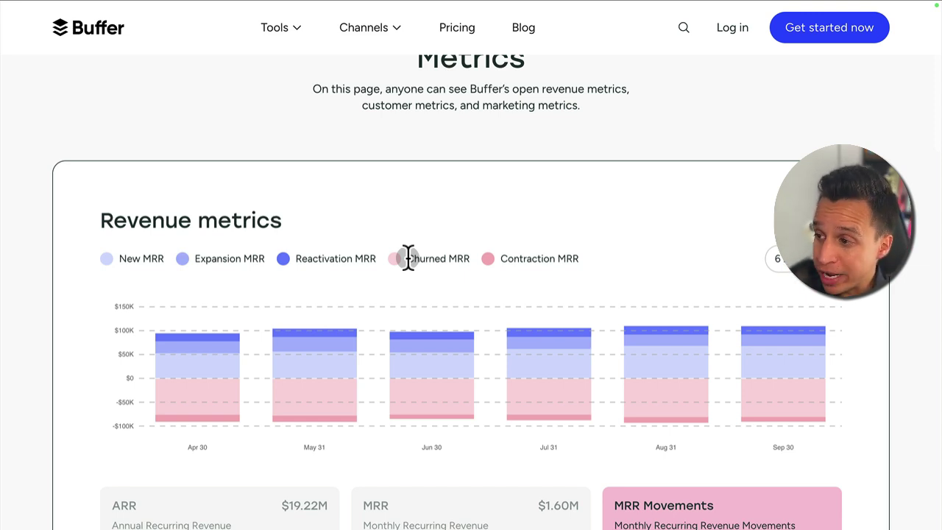
scroll(408, 257, left, 5)
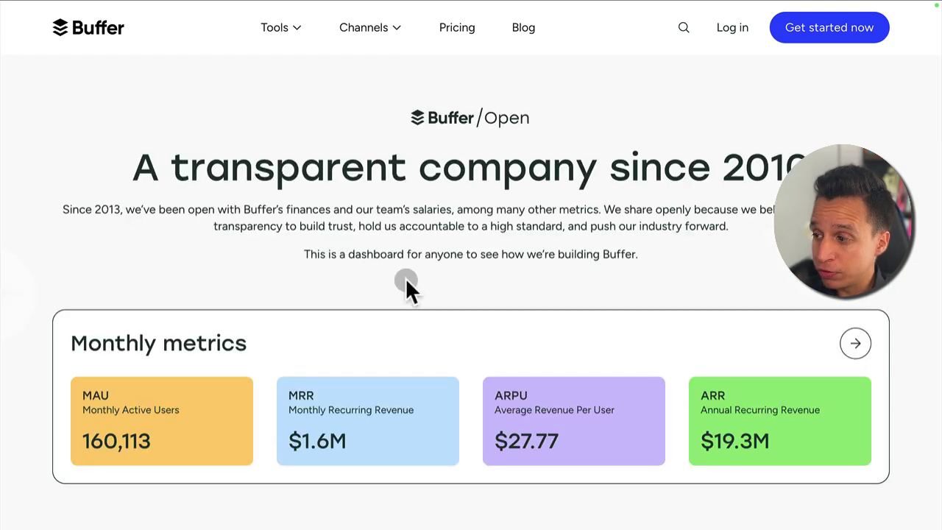
scroll(420, 284, down, 6)
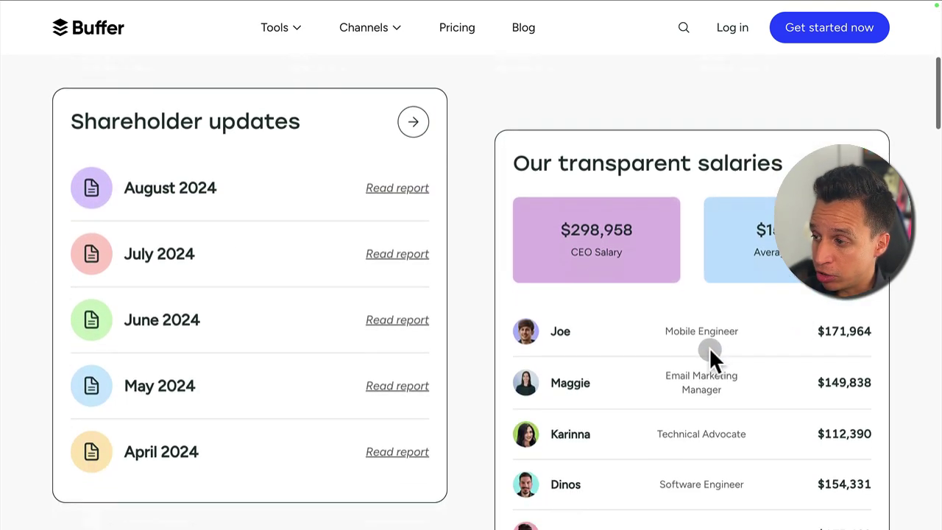
Open the Transparent Salaries page and open, then close, the Country filter without filtering.
click(520, 351)
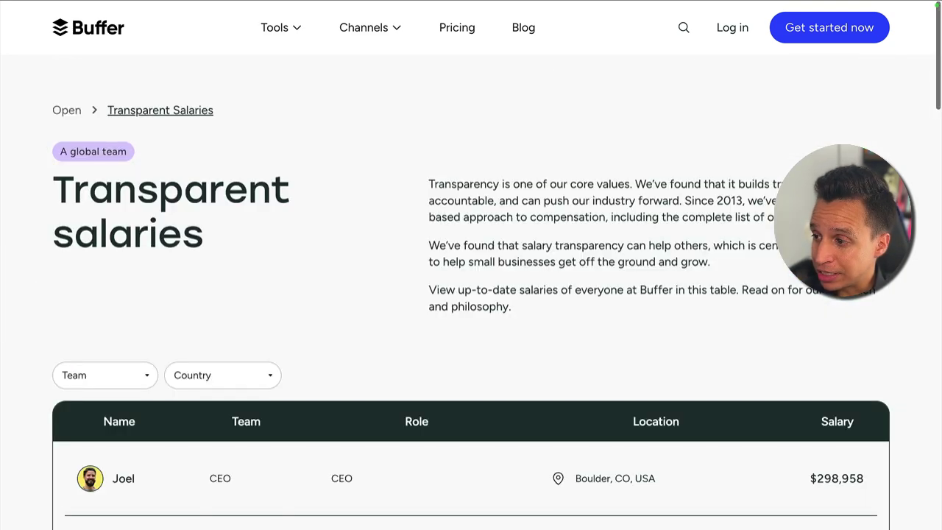
scroll(520, 351, down, 3)
click(208, 228)
click(379, 221)
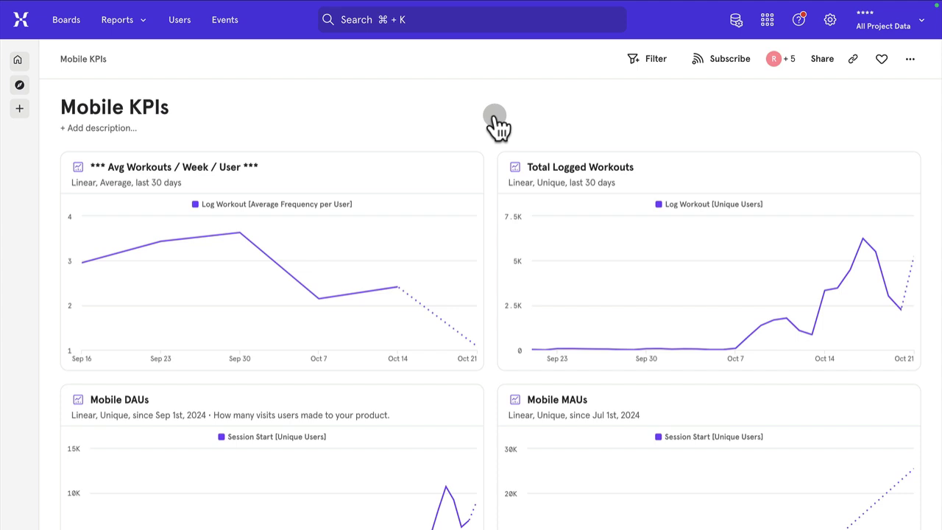
click(710, 58)
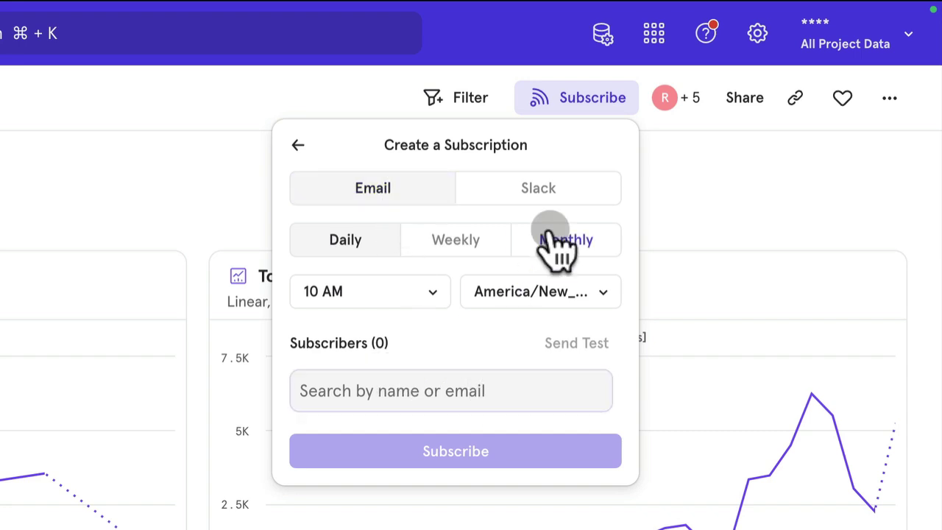
click(558, 187)
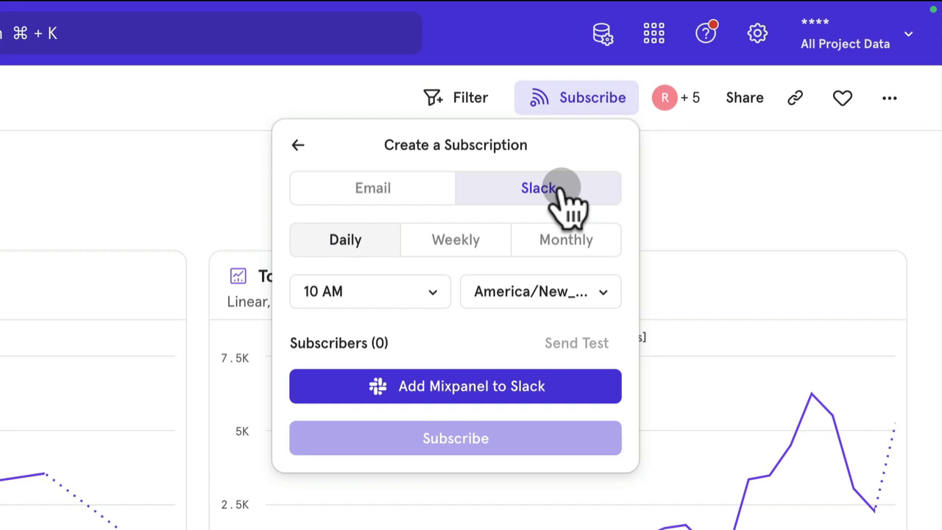
click(797, 107)
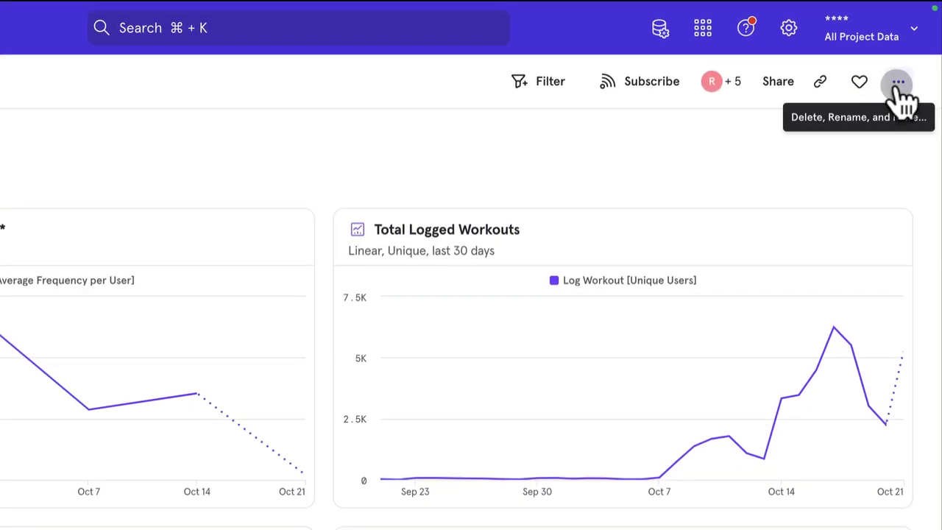
click(896, 87)
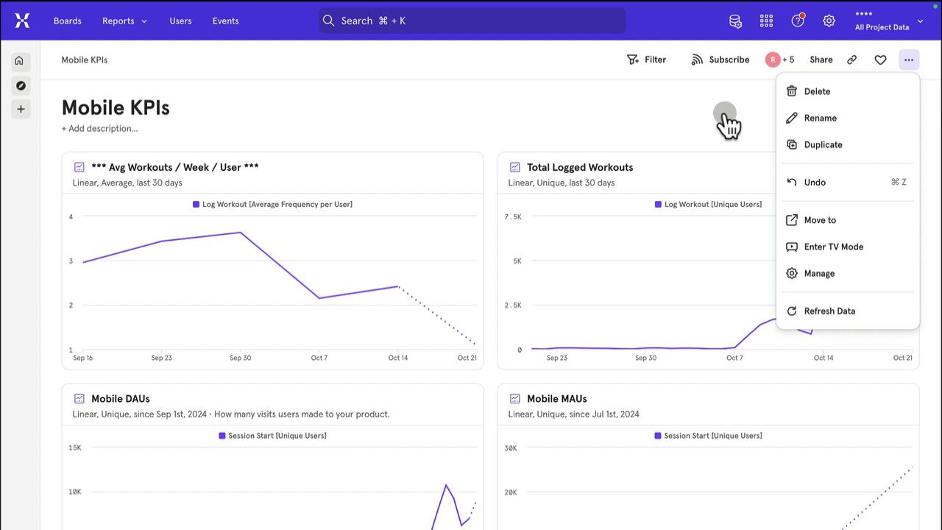
click(582, 109)
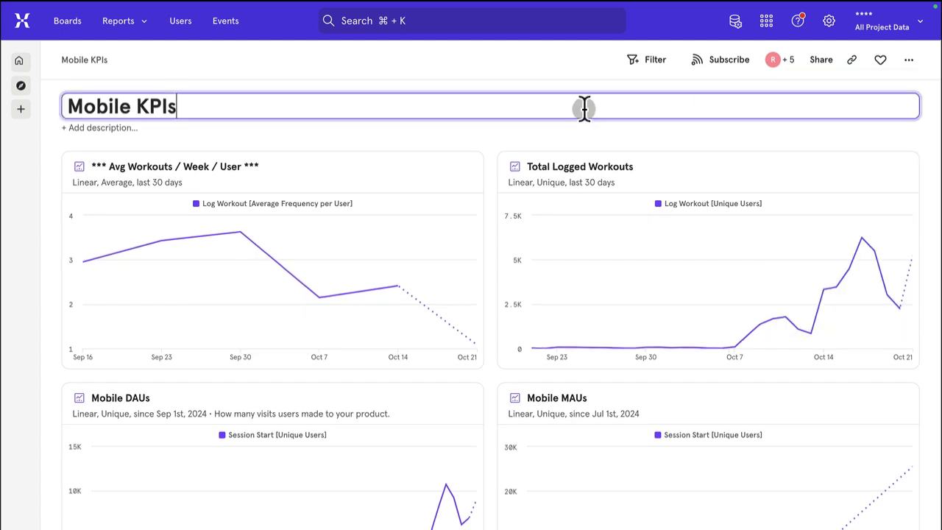
click(505, 72)
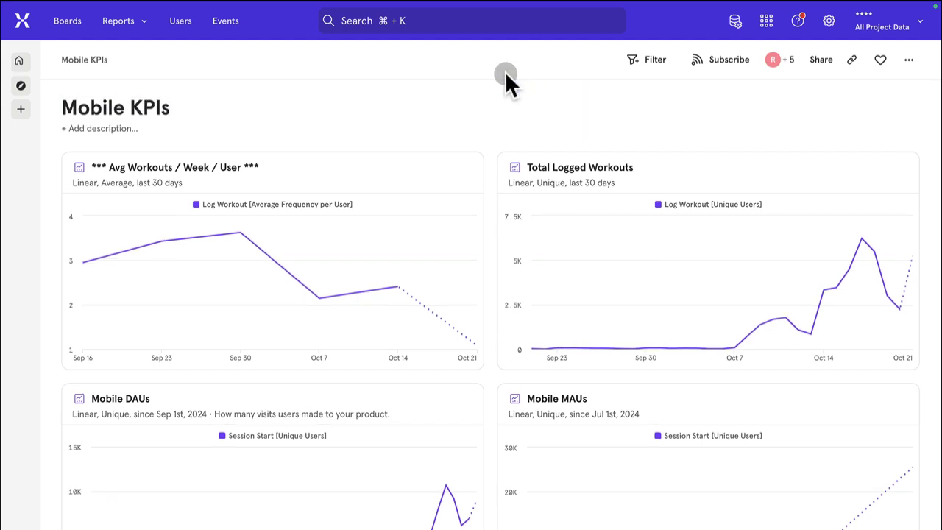
Open the Total Logged Workouts report in full and export its data as CSV.
click(574, 171)
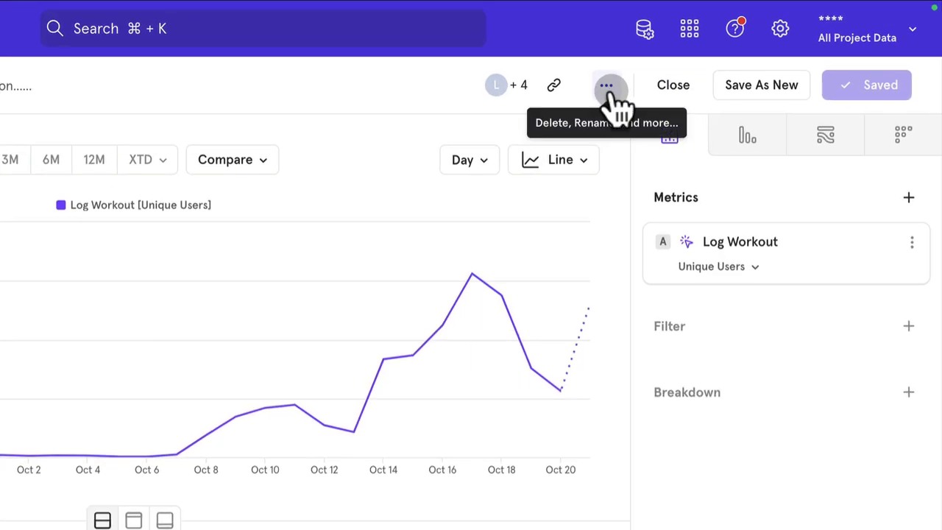
click(608, 88)
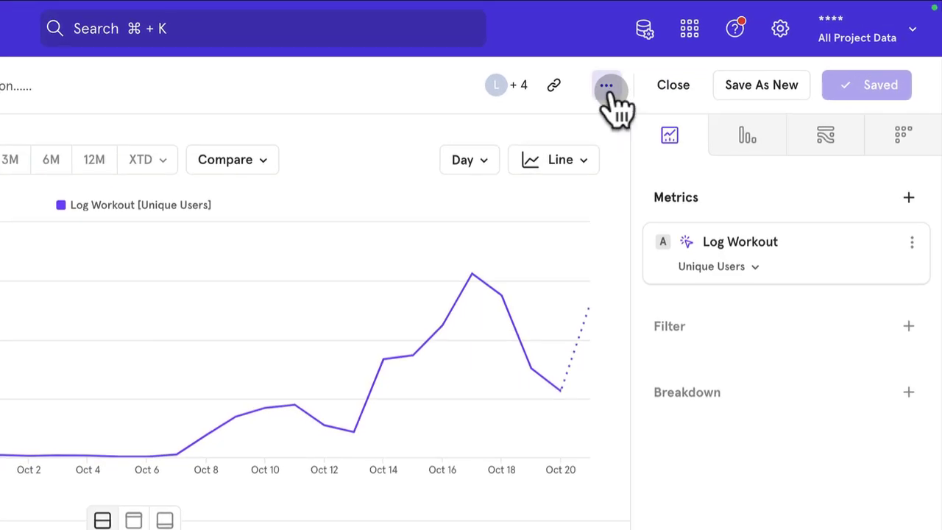
mouse_move(678, 379)
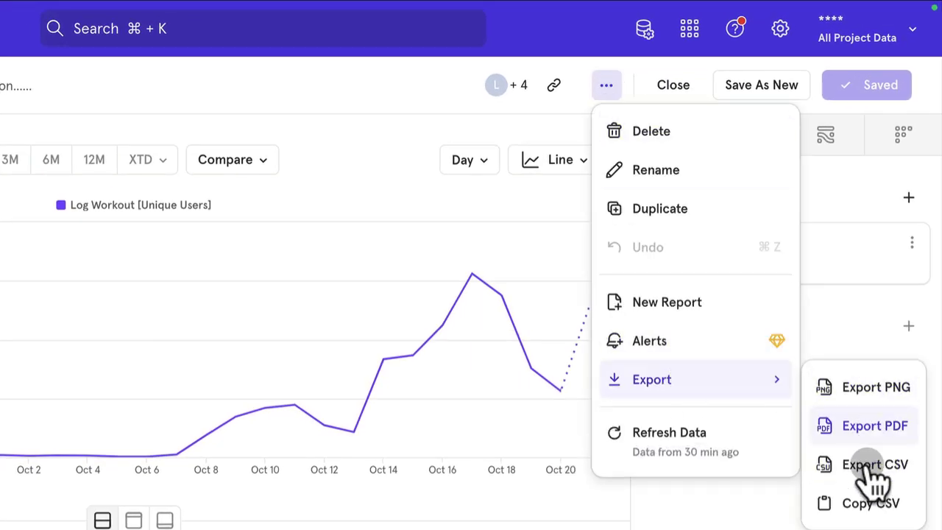
click(342, 118)
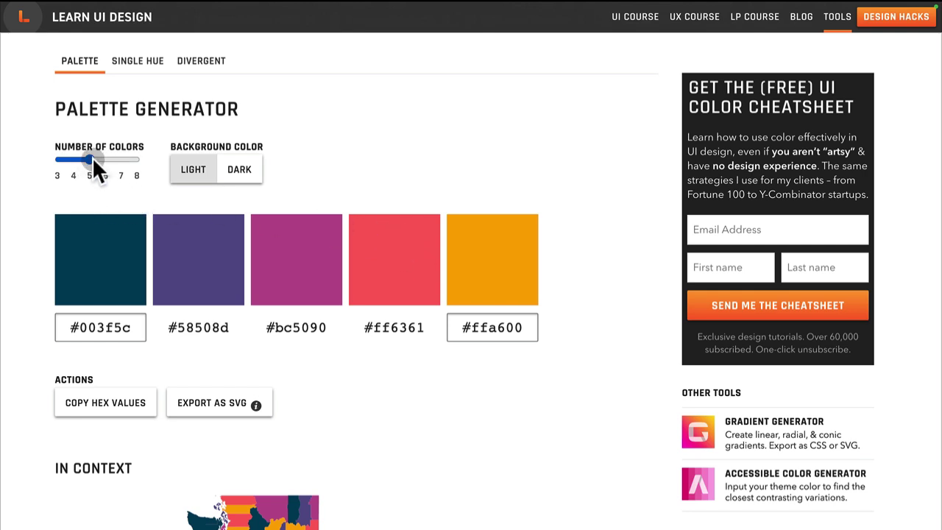
Raise Number of Colors from 5 to 8 and review the recoloured pie chart and map examples.
drag(92, 157, 154, 158)
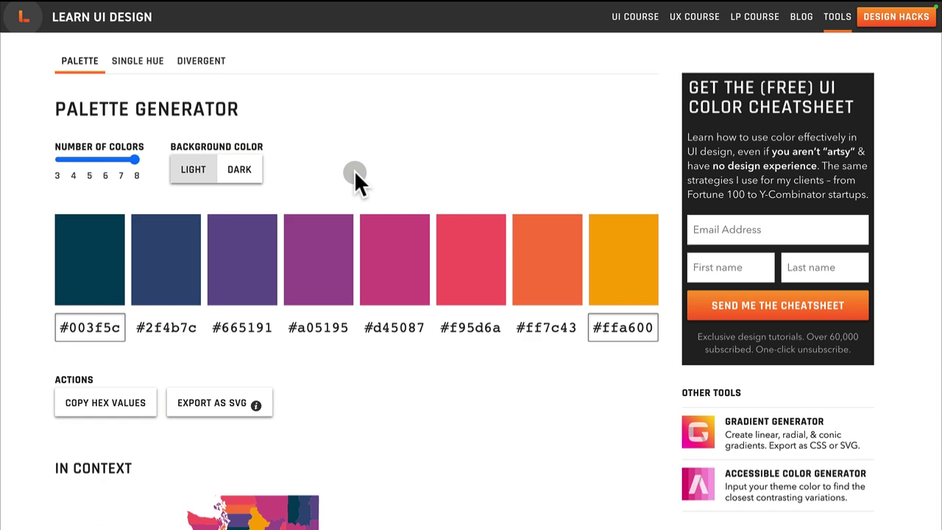
scroll(320, 269, down, 1)
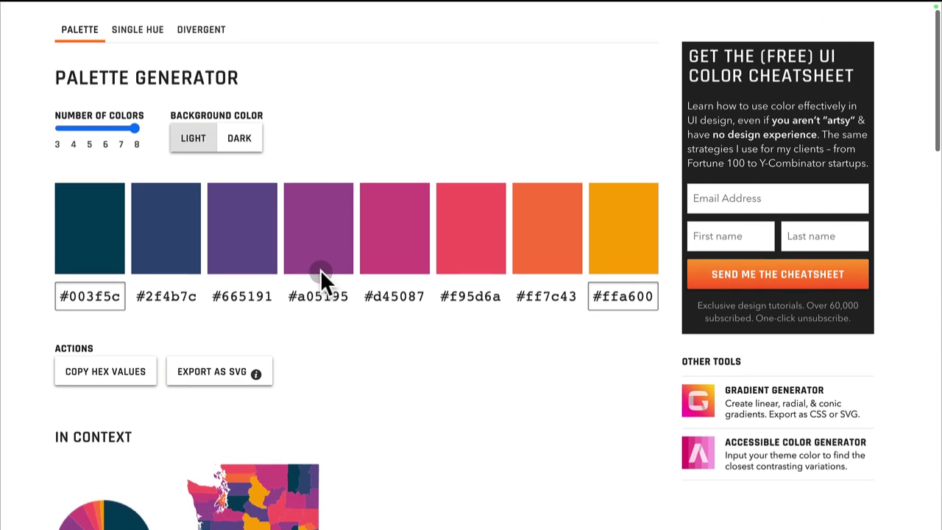
scroll(310, 272, down, 4)
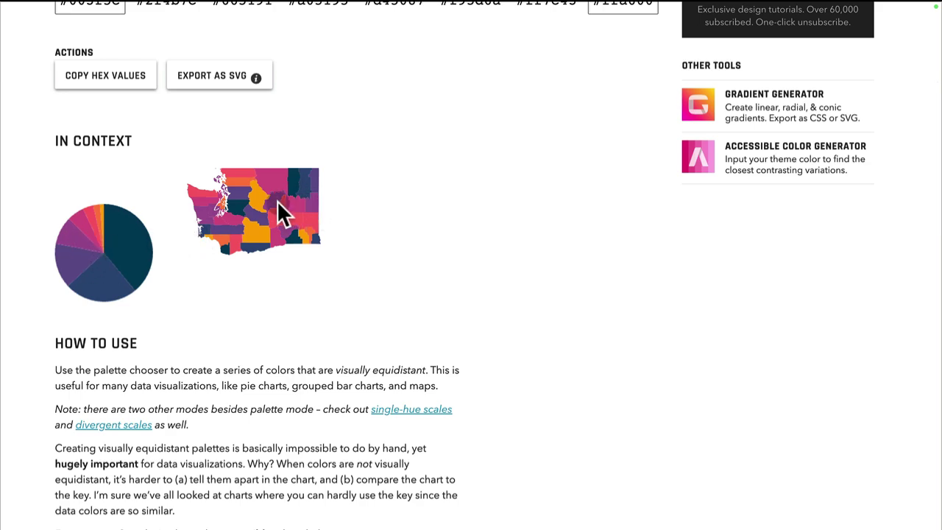
scroll(246, 206, down, 6)
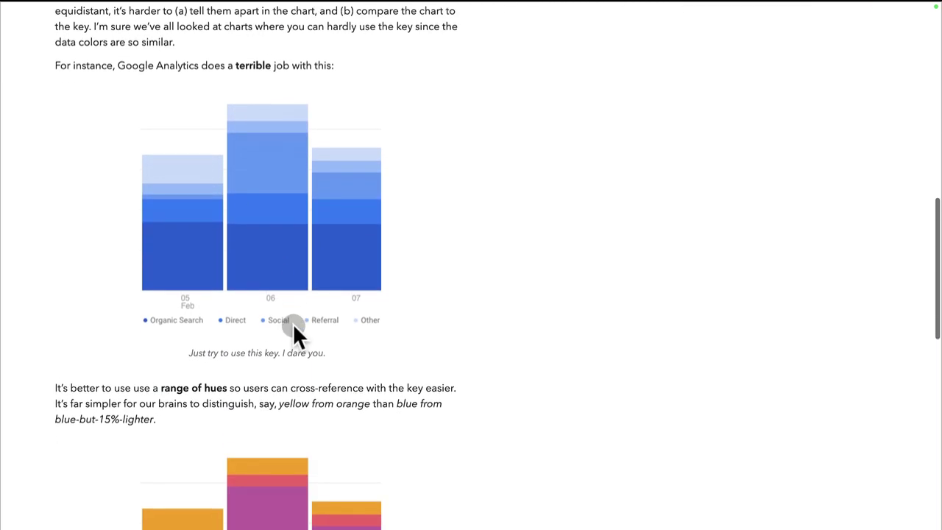
scroll(271, 292, down, 1)
scroll(268, 239, down, 1)
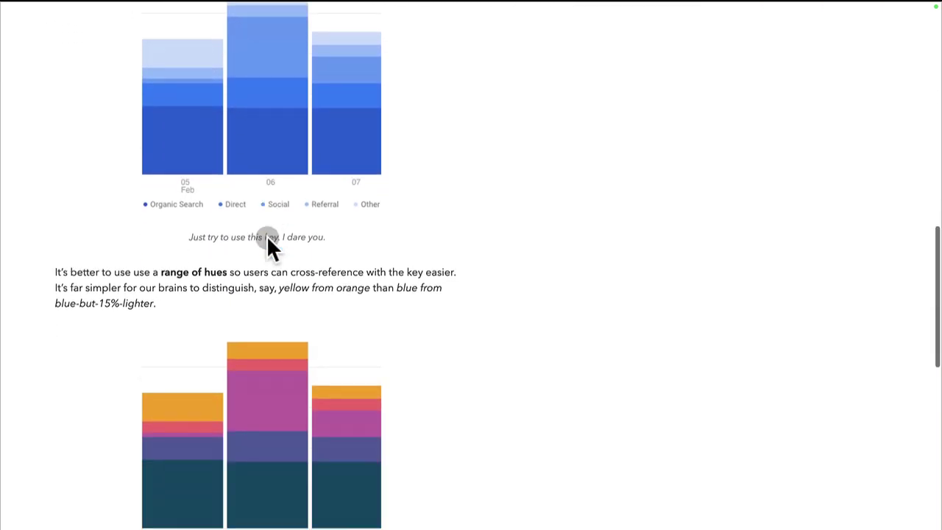
scroll(271, 324, down, 2)
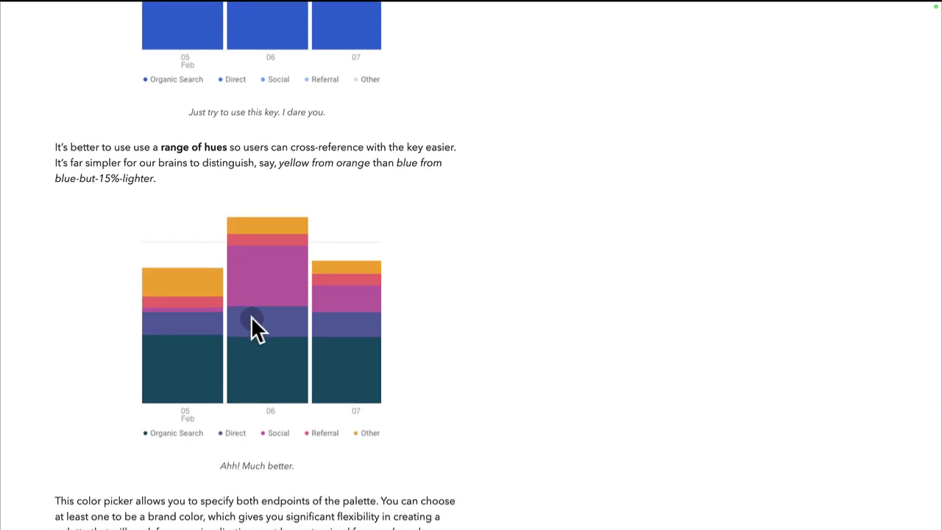
scroll(248, 356, down, 2)
scroll(249, 356, up, 1)
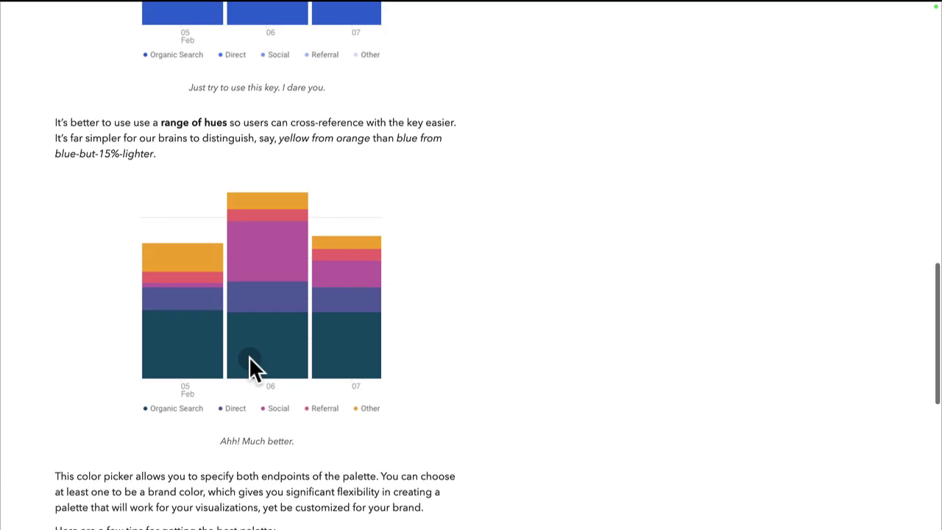
scroll(248, 356, up, 1)
scroll(249, 356, up, 12)
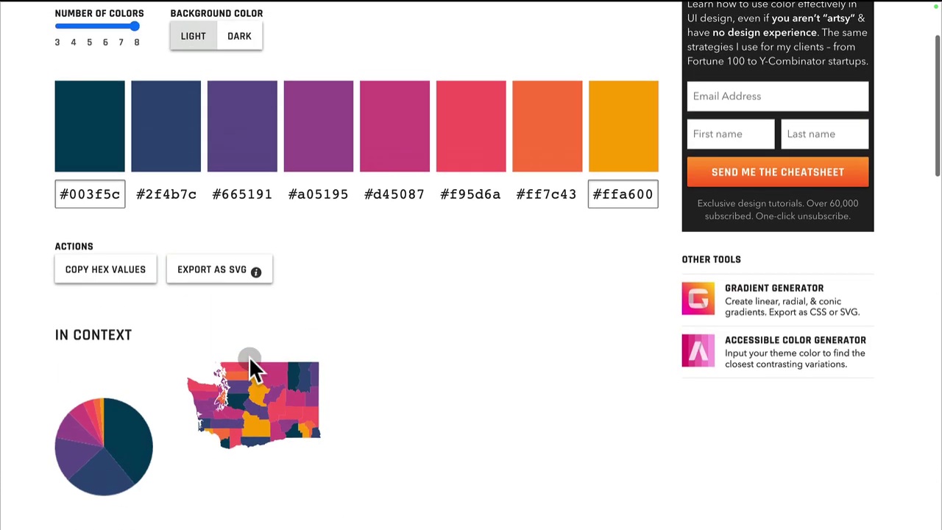
Change the last palette color to bright green #54ff8b.
click(620, 180)
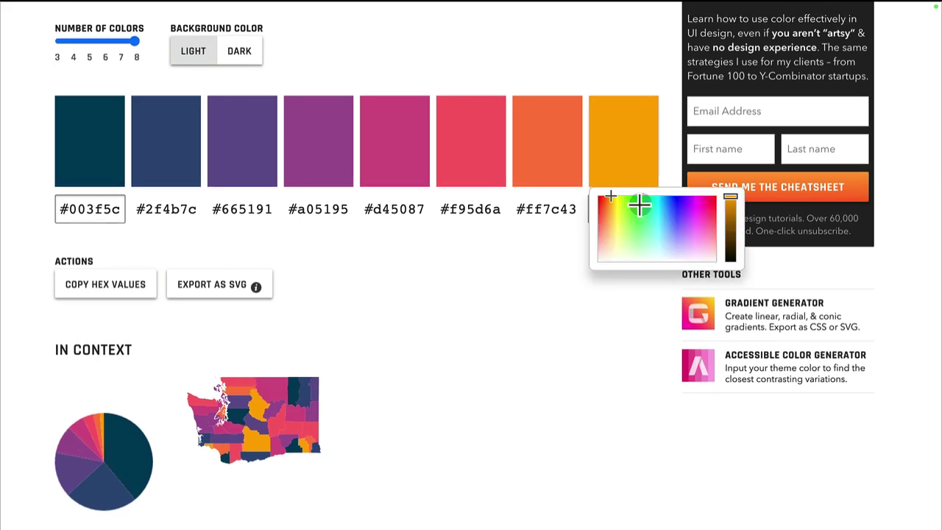
click(643, 215)
click(474, 327)
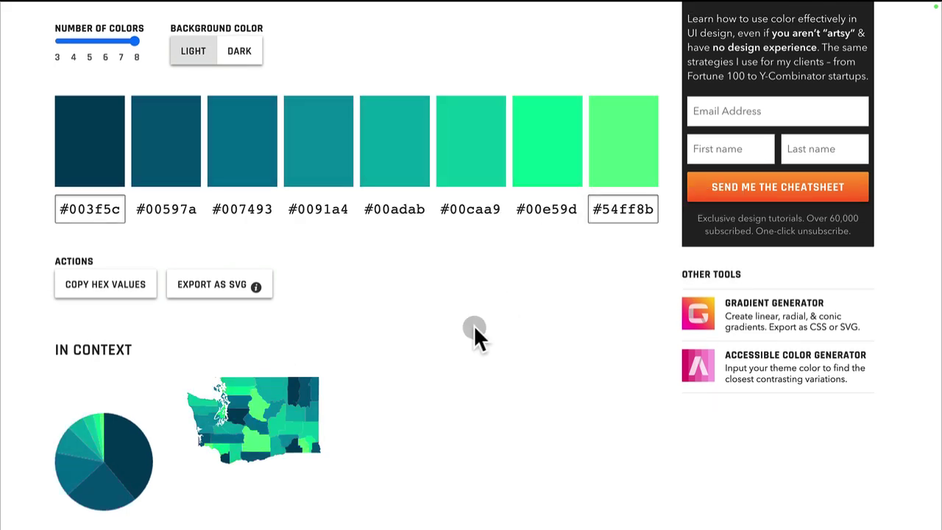
scroll(184, 280, down, 1)
scroll(130, 315, up, 2)
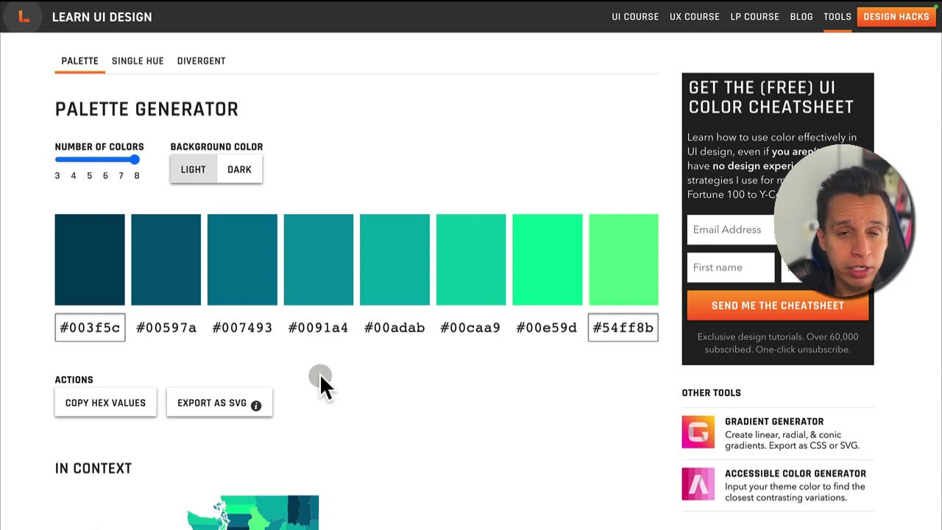
Change the first palette color to deep maroon #5c0f38.
click(114, 290)
click(162, 322)
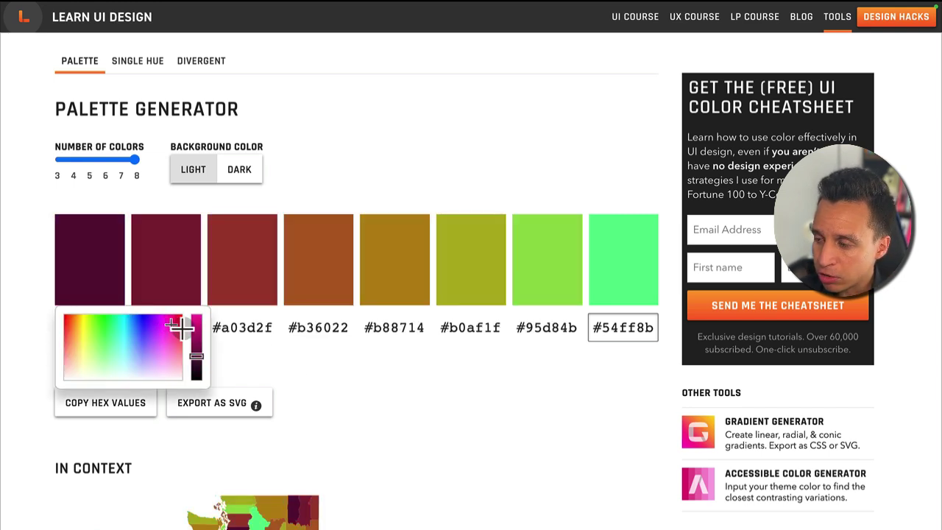
click(560, 440)
scroll(486, 420, down, 1)
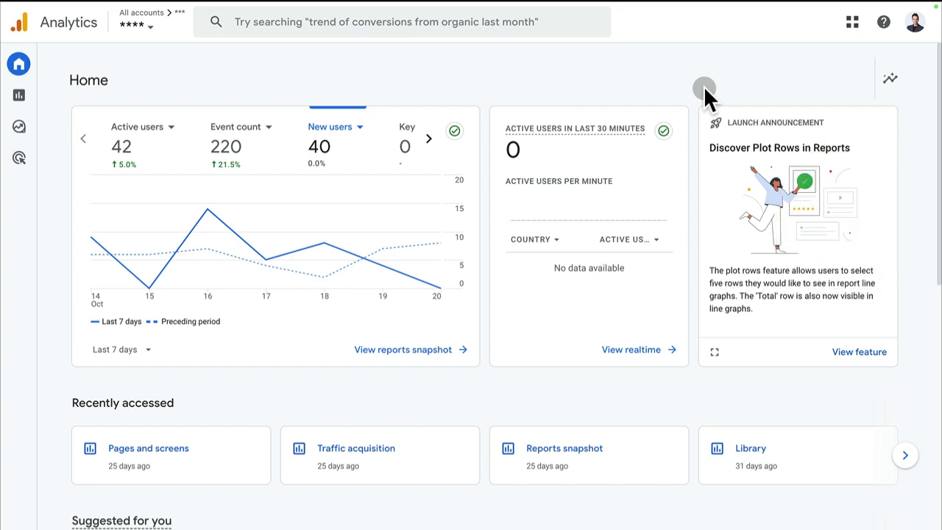
mouse_move(296, 244)
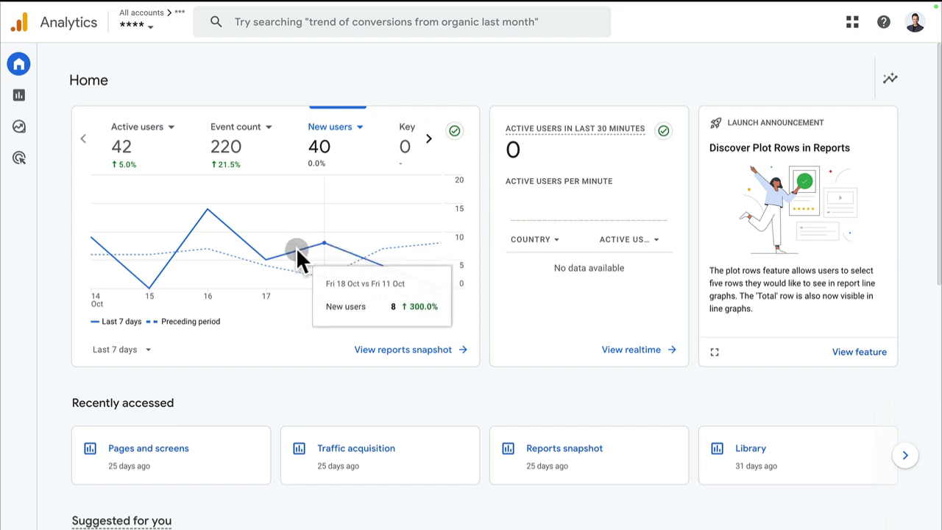